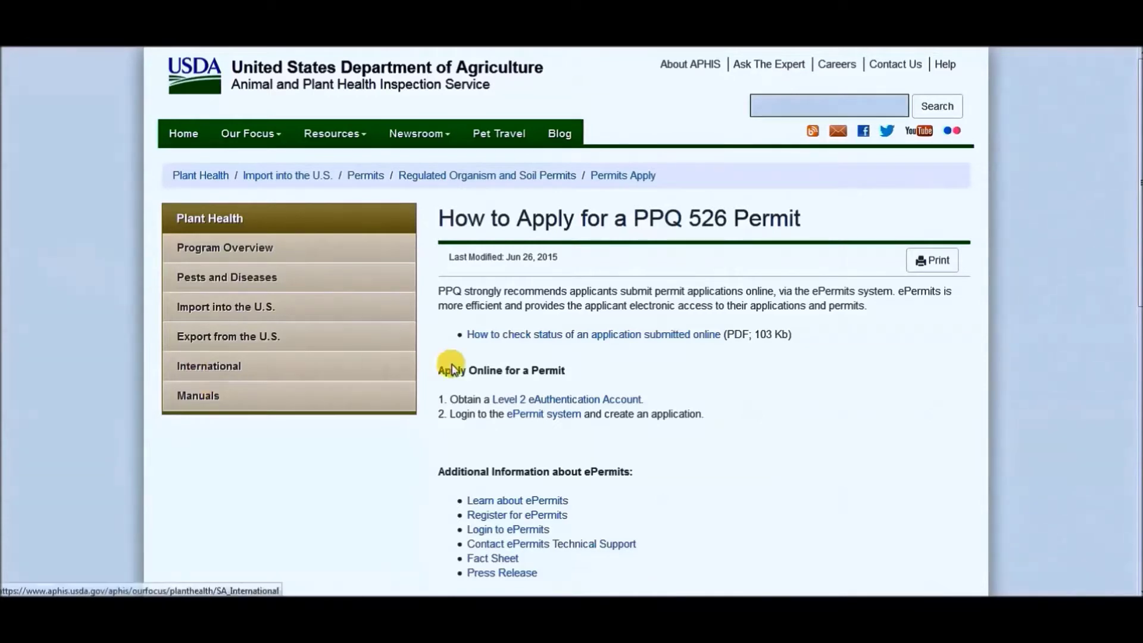
# Highlight the Manual Process USDA-APHIS-PPQ mailing address and fax number for paper applications
pyautogui.scroll(-2, 739, 396)
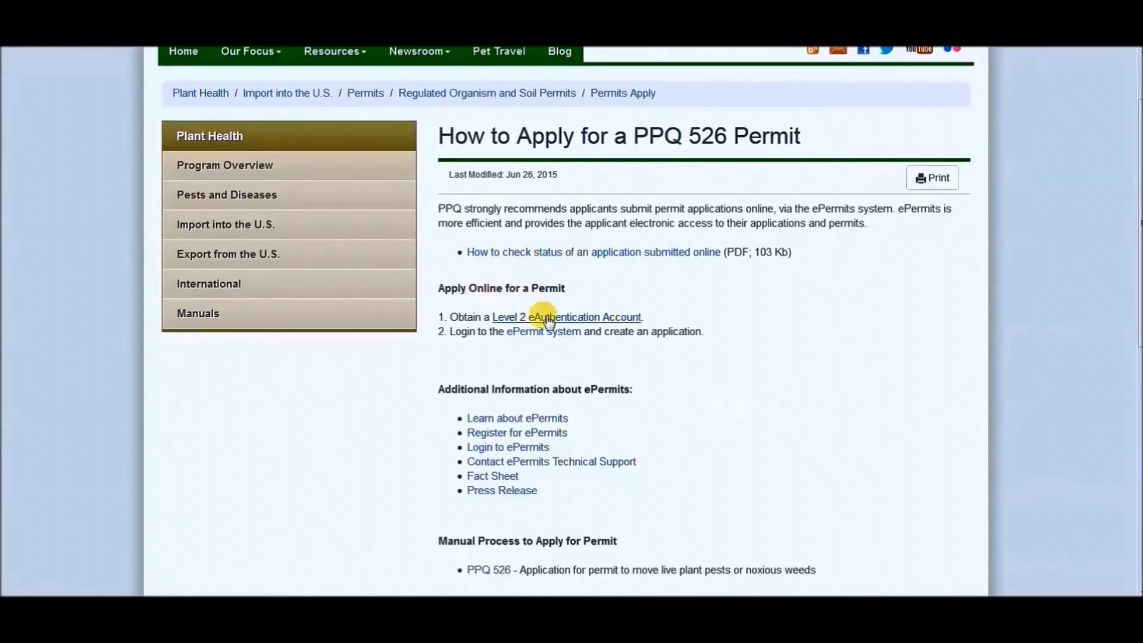
pyautogui.scroll(-5, 484, 314)
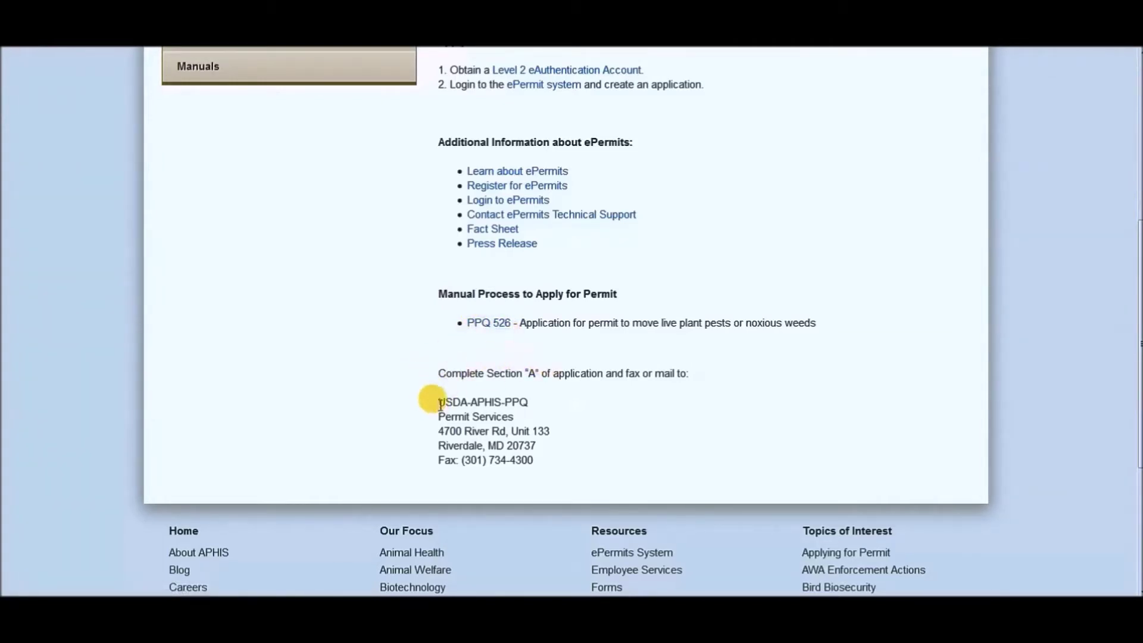
pyautogui.moveTo(441, 402); pyautogui.dragTo(540, 449)
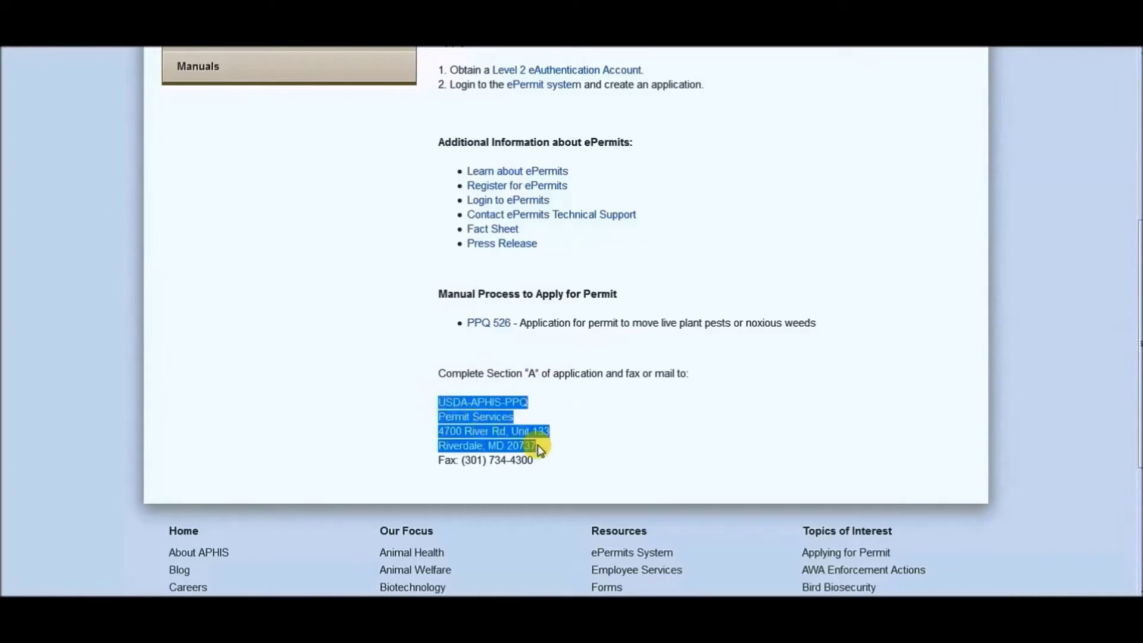
pyautogui.click(385, 439)
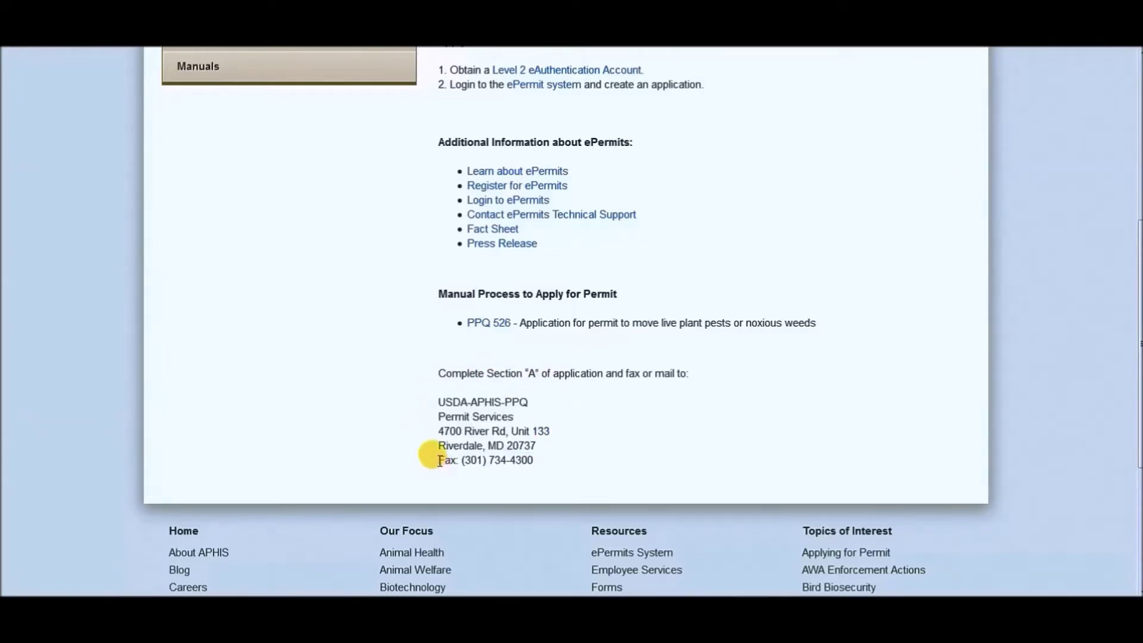
pyautogui.moveTo(435, 458); pyautogui.dragTo(545, 482)
pyautogui.click(340, 188)
pyautogui.scroll(3, 340, 188)
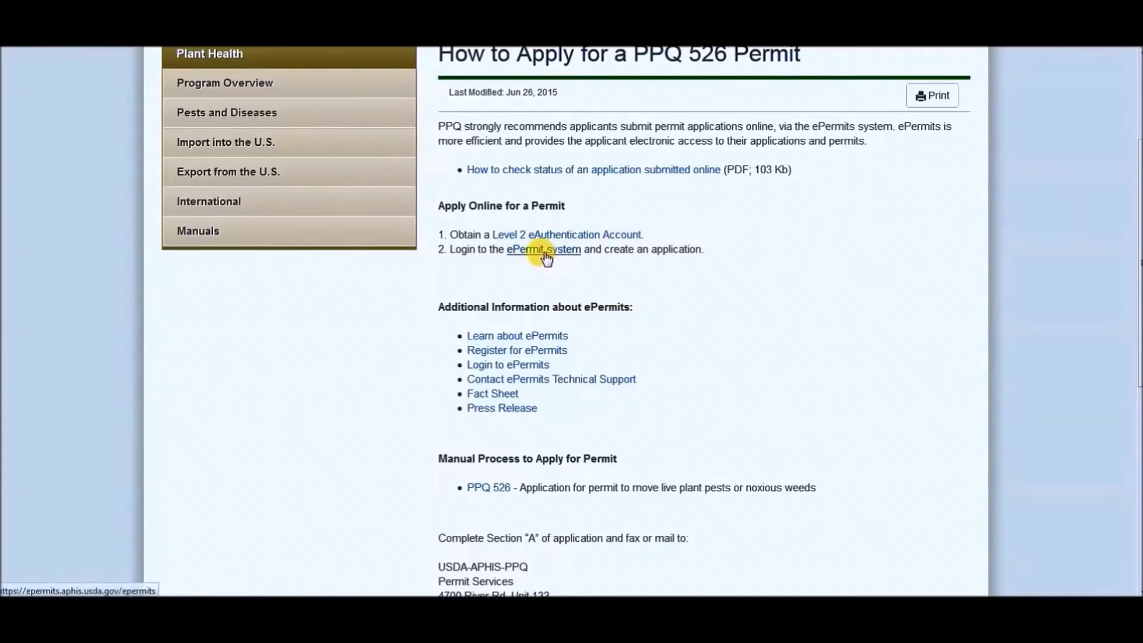
# Follow the 'ePermit system' link under Apply Online for a Permit
pyautogui.click(544, 253)
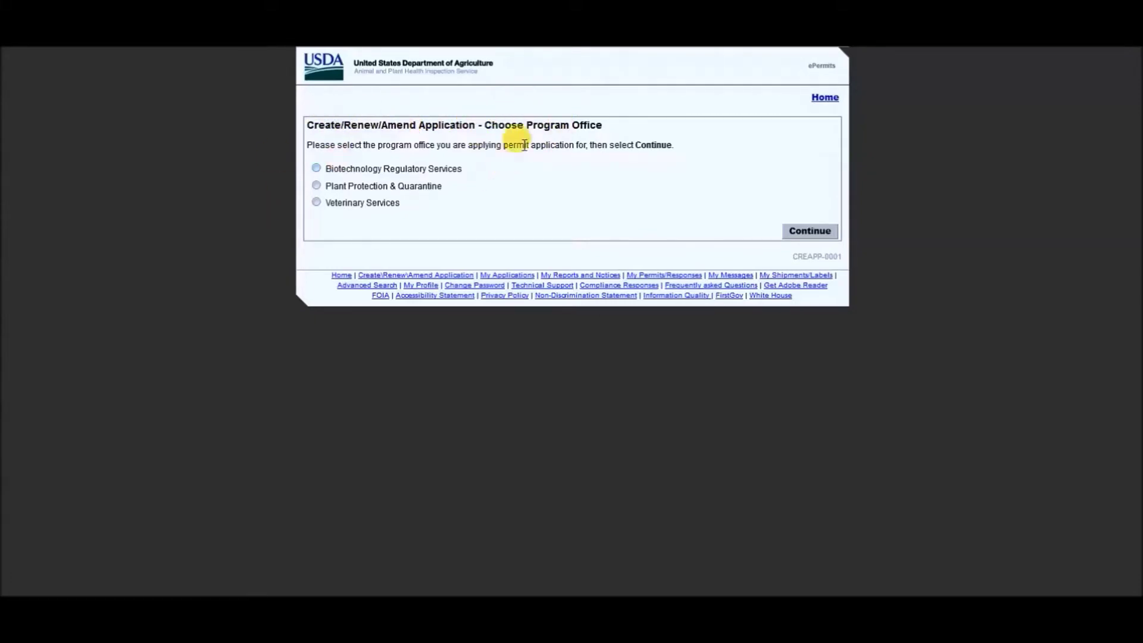
# Select Plant Protection & Quarantine on the Choose Program Office page
pyautogui.click(316, 185)
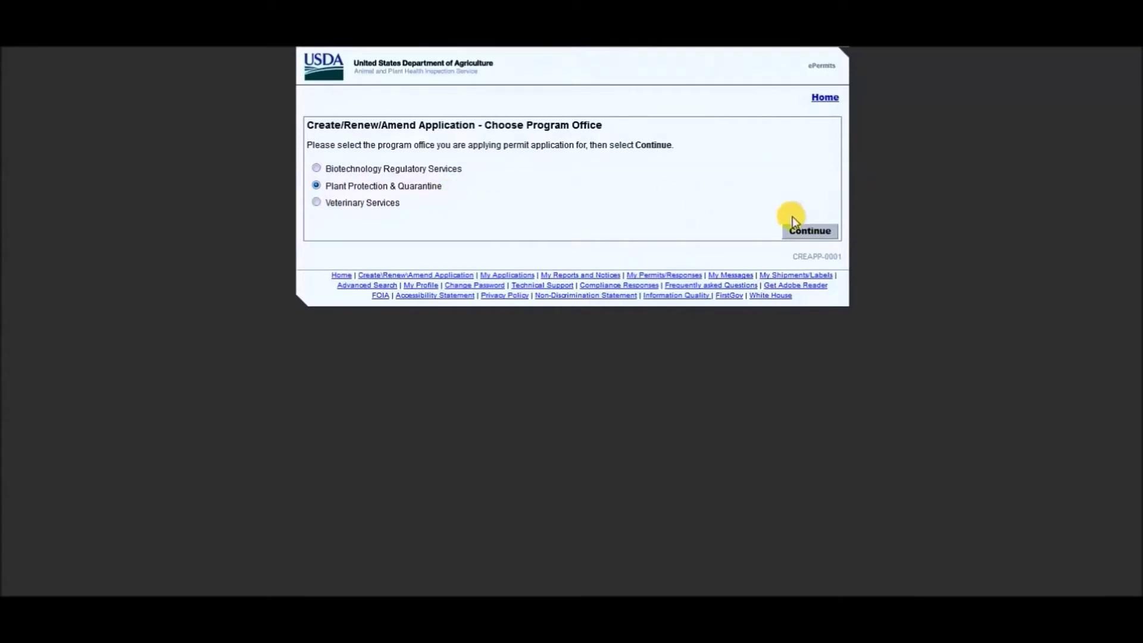
# Submit the PPQ office choice and select PPQ 526 Permit to Move Live Plant Pests
pyautogui.click(795, 231)
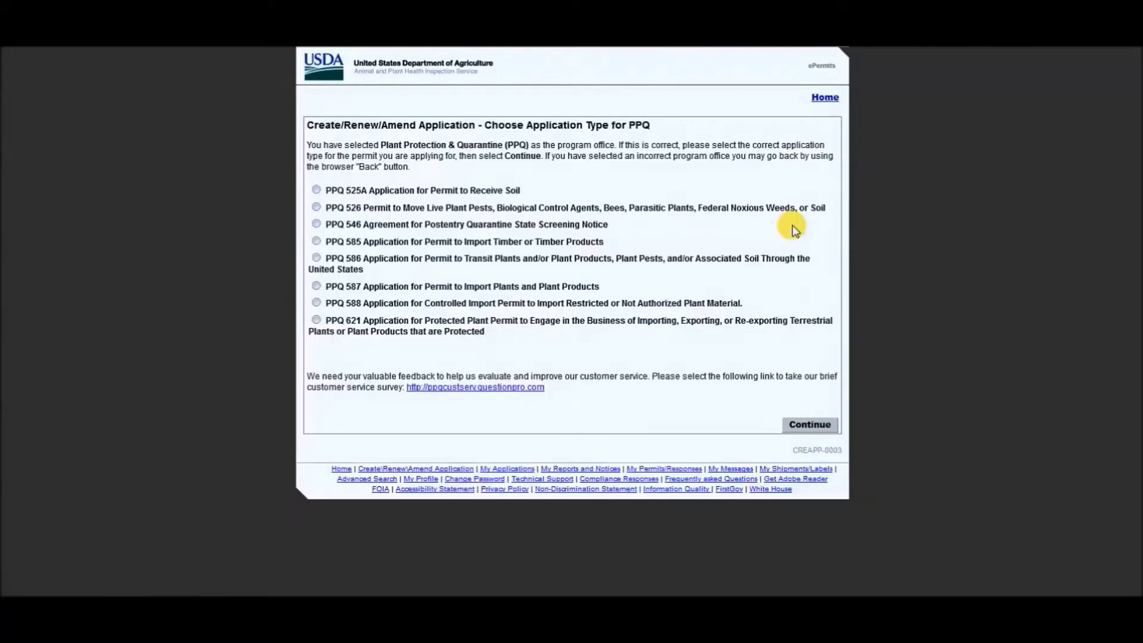
pyautogui.click(317, 208)
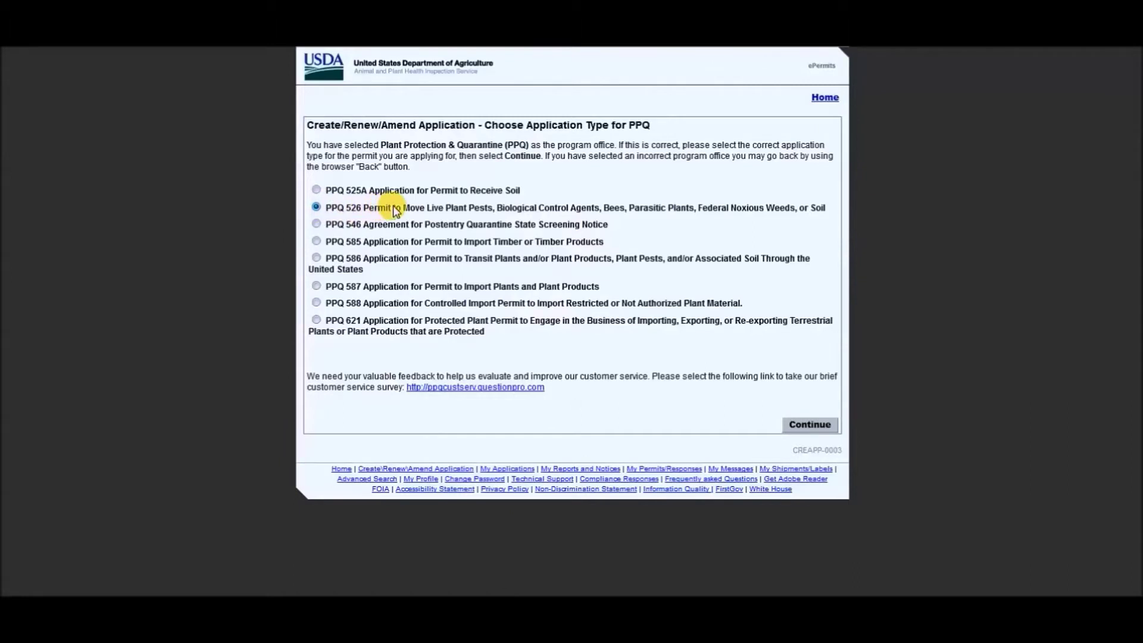
pyautogui.moveTo(392, 208); pyautogui.dragTo(827, 217)
pyautogui.click(711, 239)
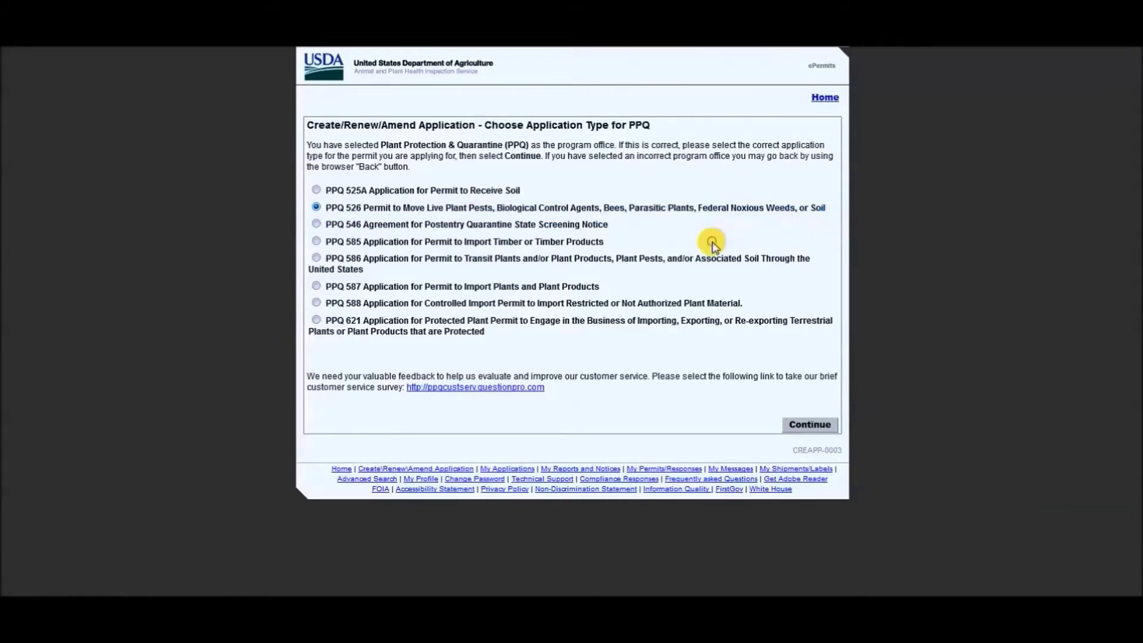
# Submit PPQ 526 and keep 'No' on the Select Agent Confirmation page
pyautogui.click(819, 432)
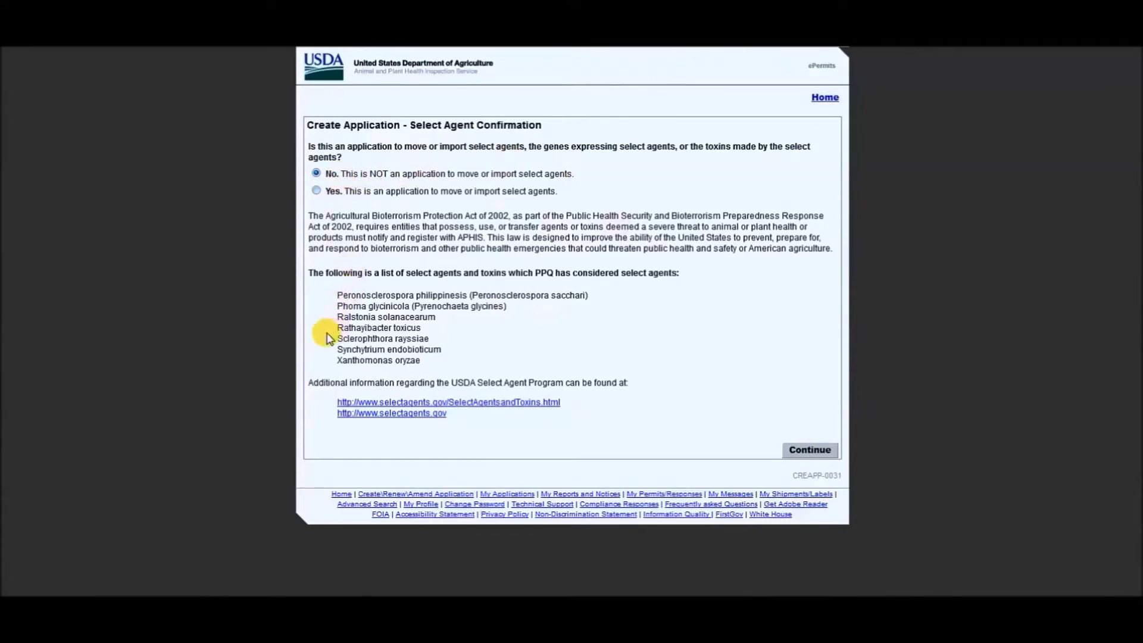
pyautogui.moveTo(338, 294); pyautogui.dragTo(433, 367)
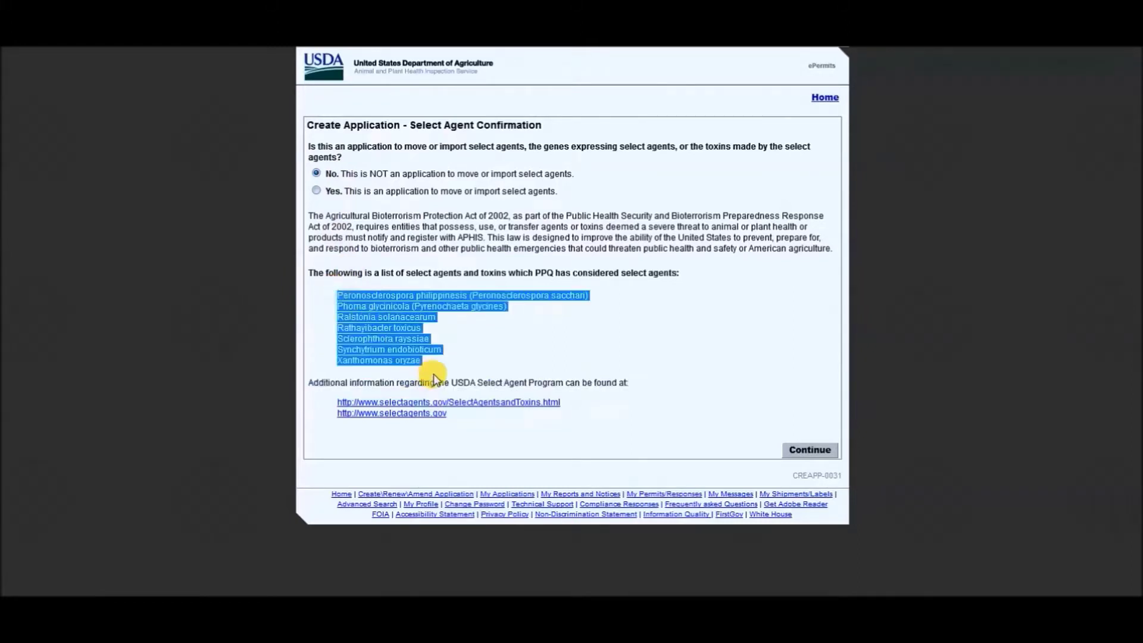
pyautogui.click(805, 450)
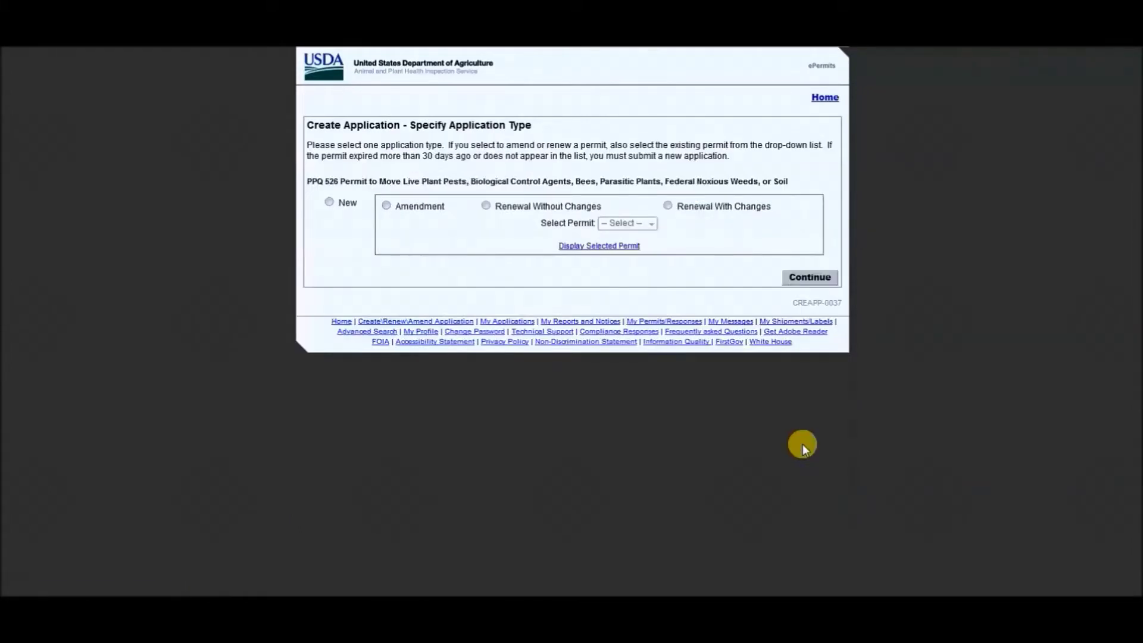
# Choose a New application, keep 'No' for CBI, and open the PDF PPQ 526 form
pyautogui.click(327, 205)
pyautogui.click(792, 280)
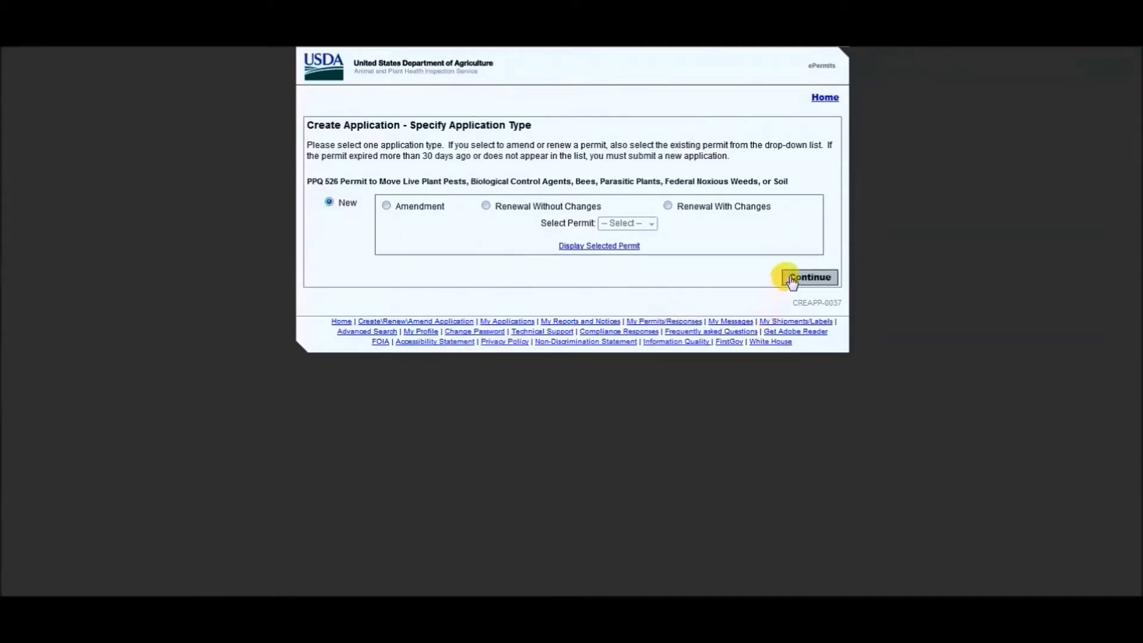
pyautogui.click(792, 280)
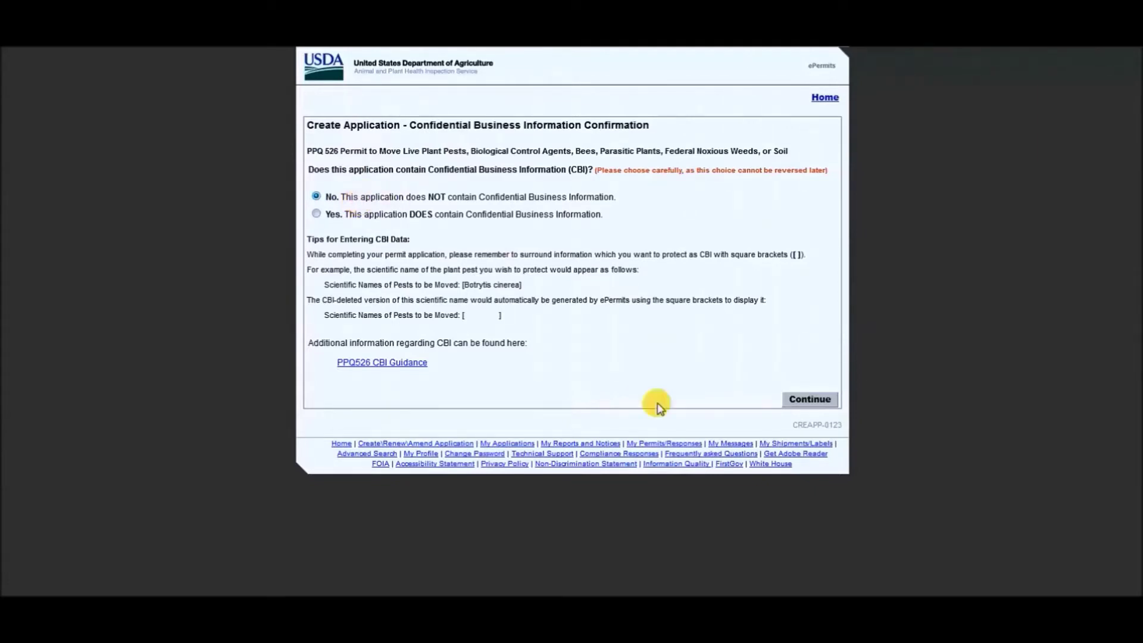
pyautogui.click(809, 400)
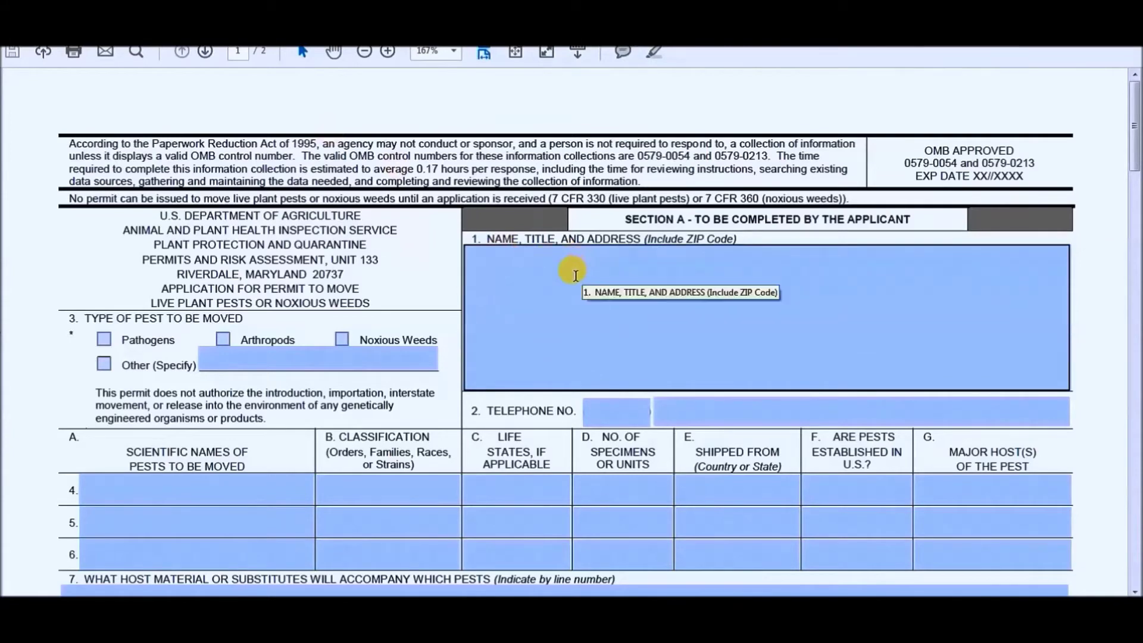
pyautogui.scroll(-1, 575, 276)
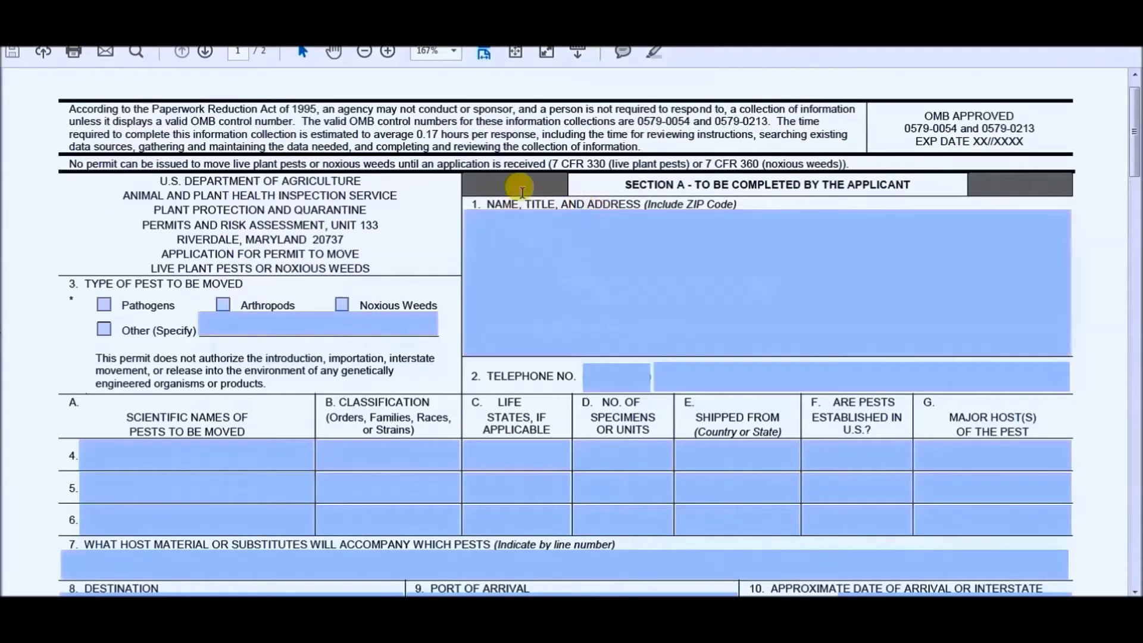
pyautogui.scroll(-1, 140, 253)
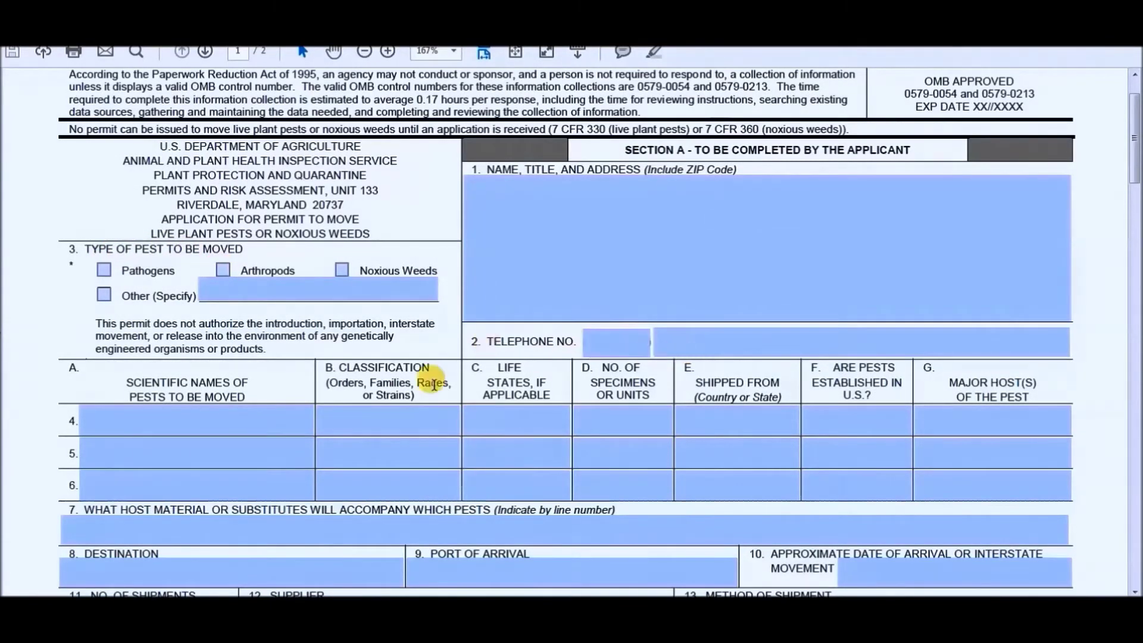
pyautogui.scroll(-2, 433, 384)
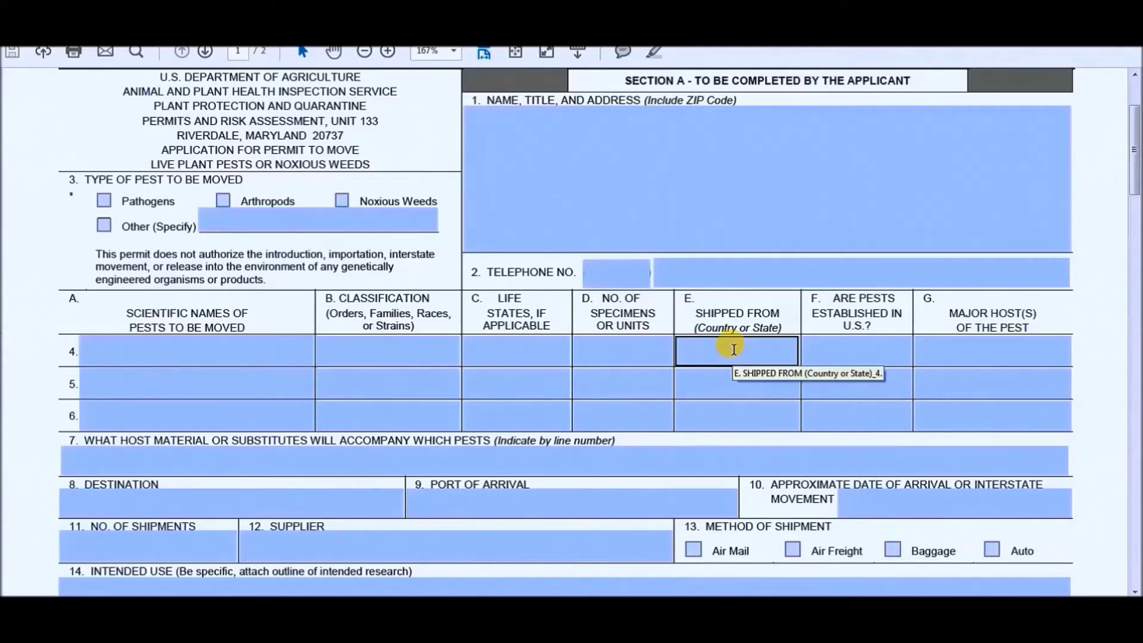
pyautogui.click(860, 381)
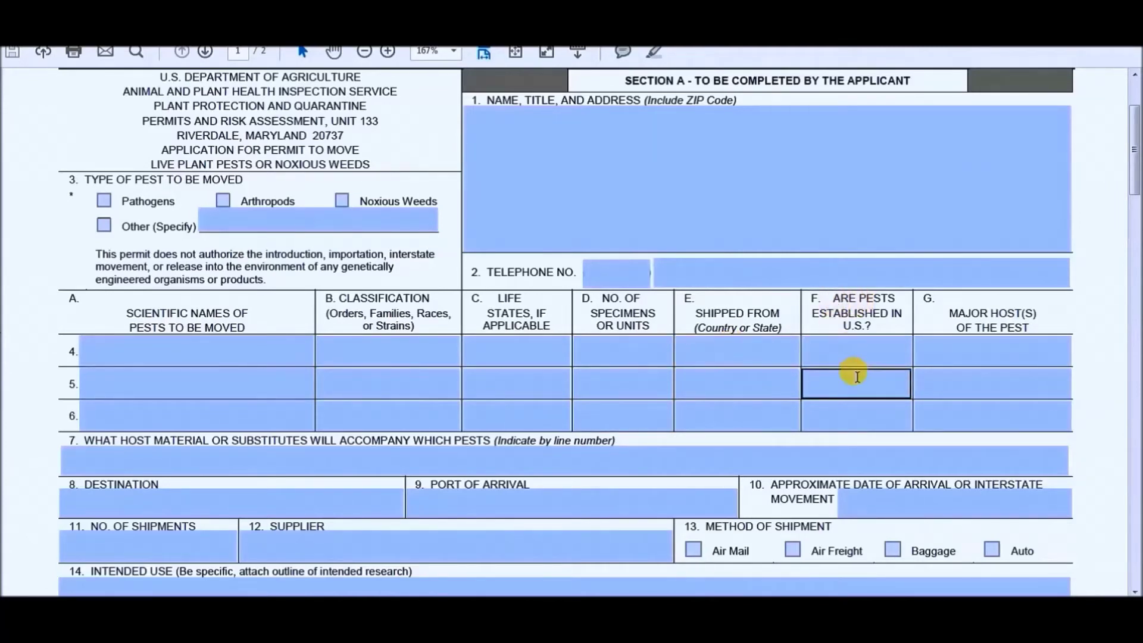
pyautogui.click(262, 342)
pyautogui.click(377, 383)
pyautogui.click(277, 365)
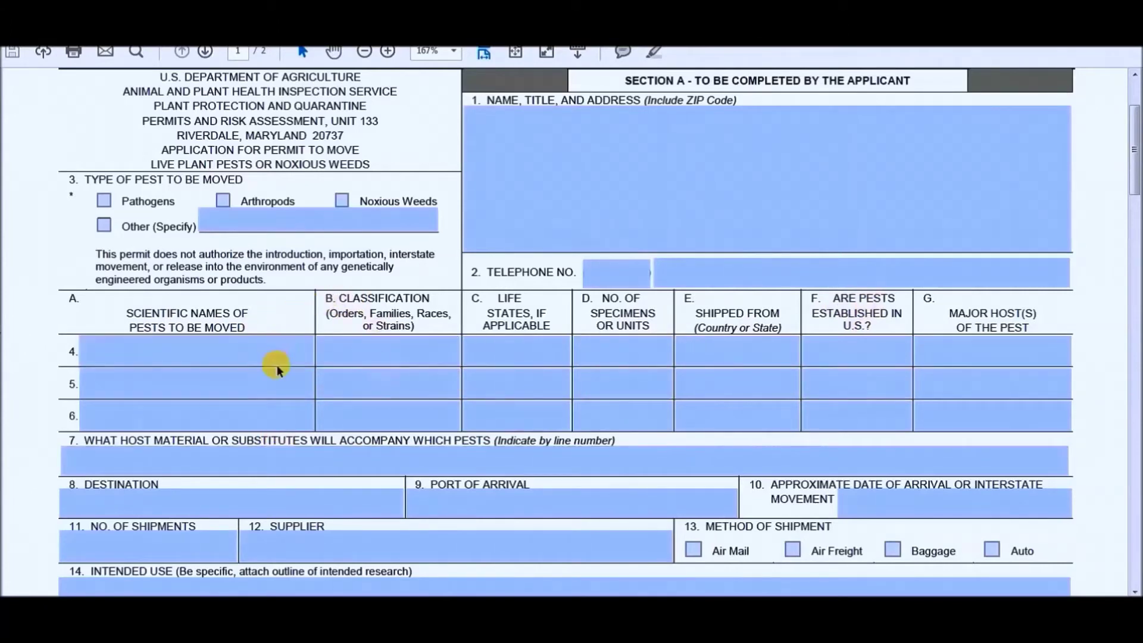
pyautogui.click(419, 410)
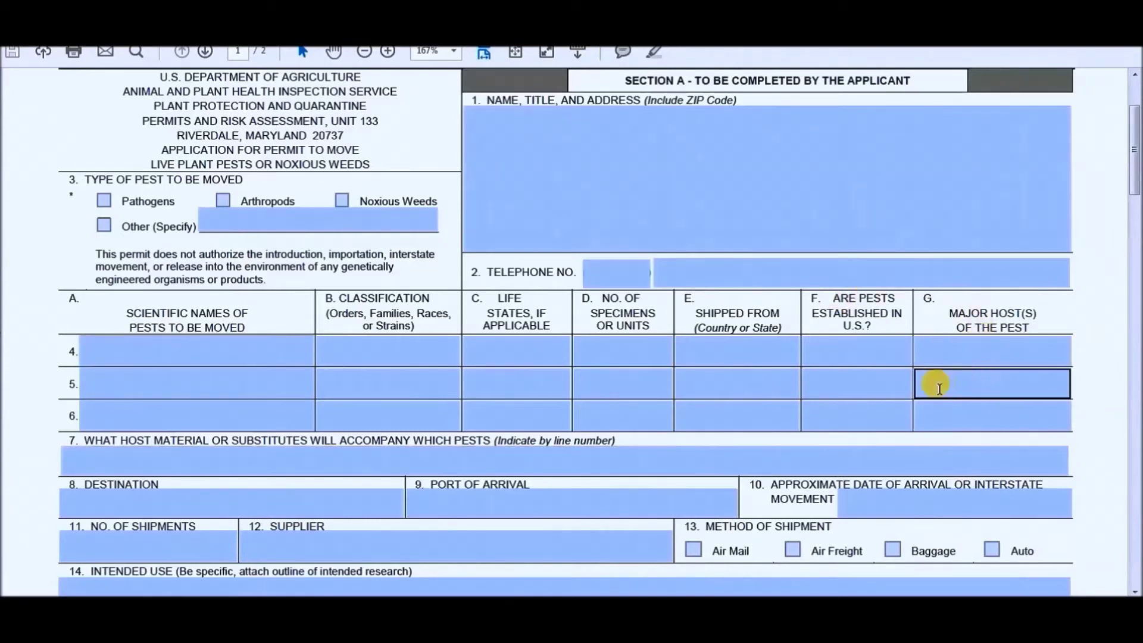
pyautogui.scroll(-3, 813, 341)
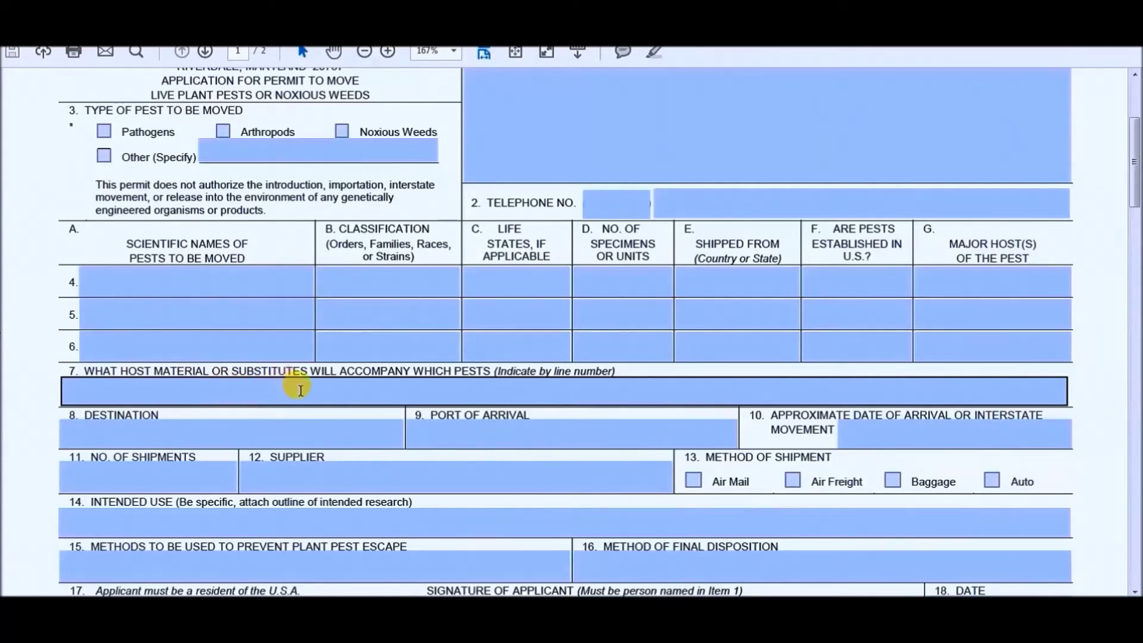
pyautogui.click(238, 434)
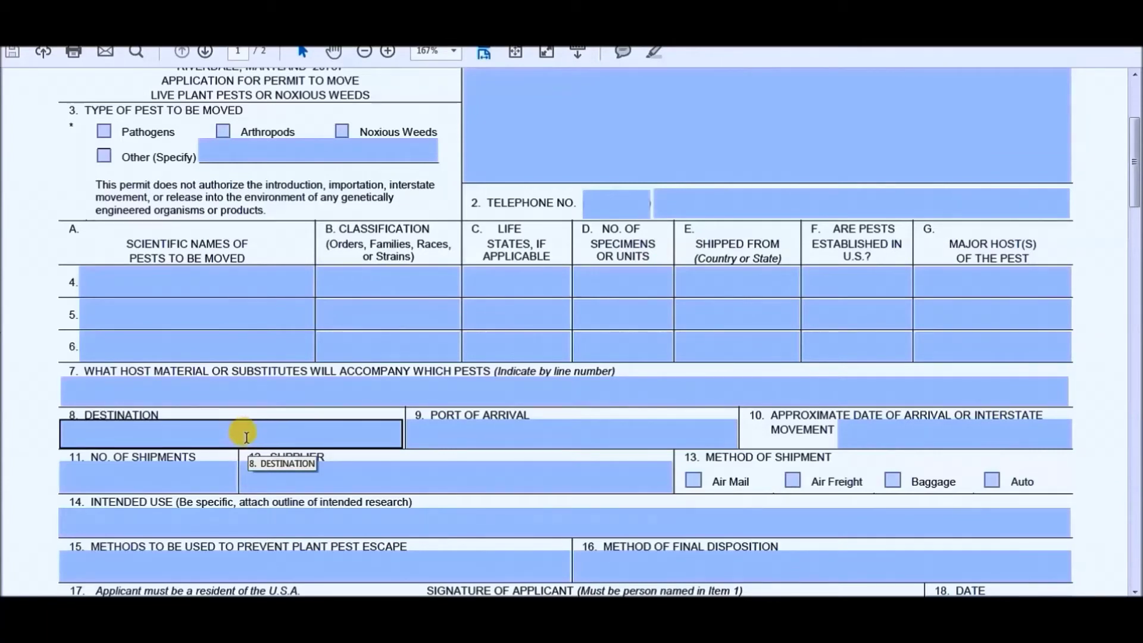
pyautogui.click(415, 428)
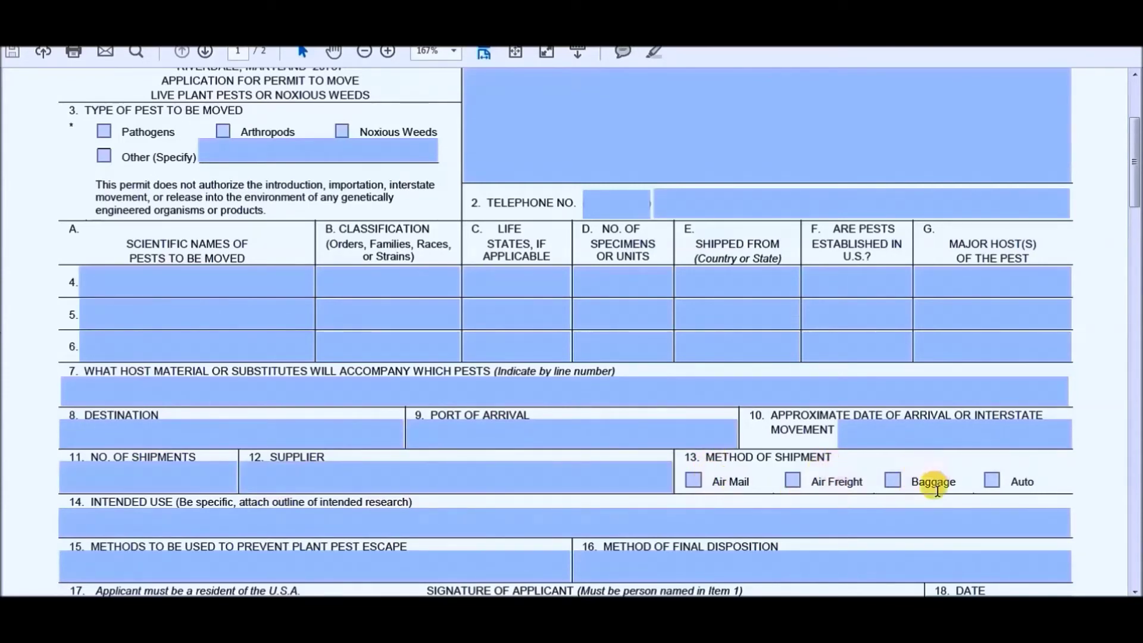
pyautogui.scroll(-3, 997, 483)
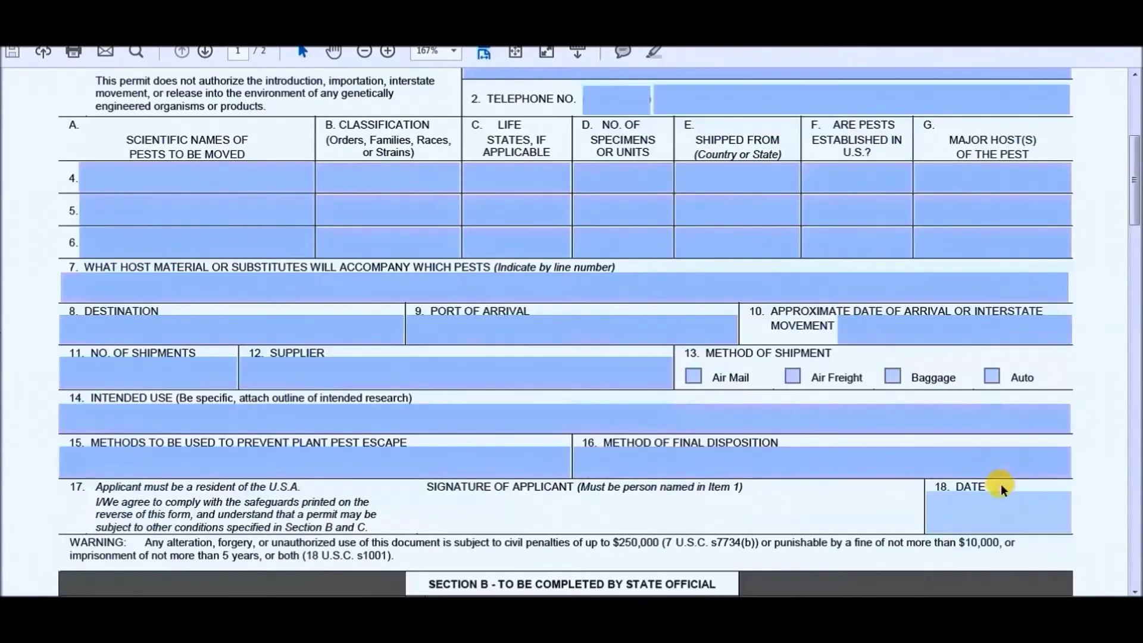
pyautogui.scroll(-1, 1000, 488)
pyautogui.click(238, 343)
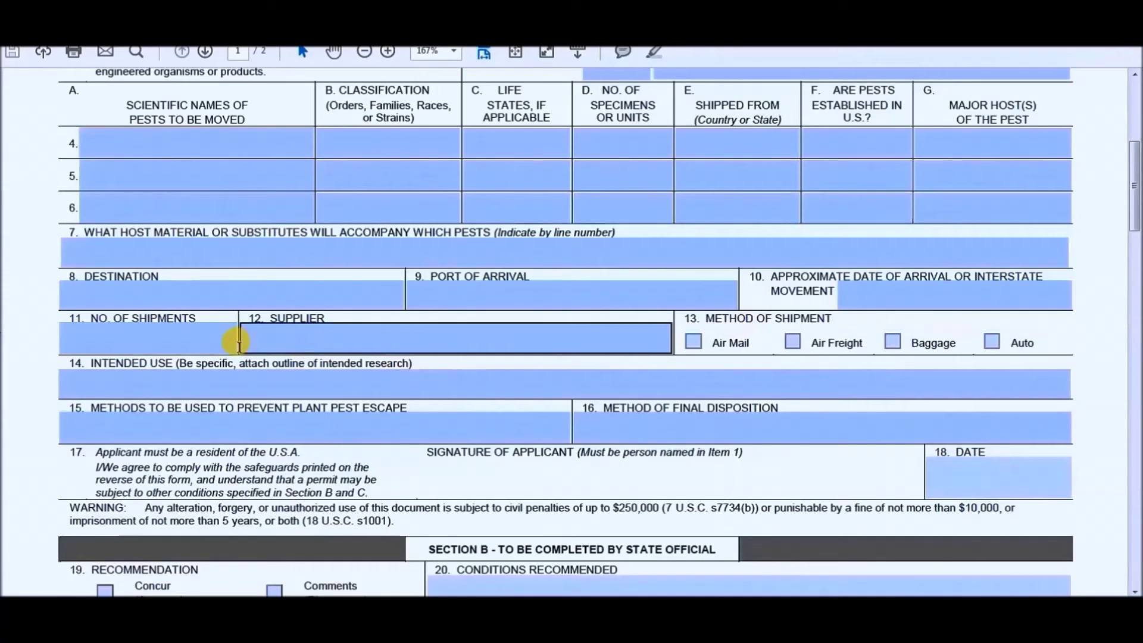
pyautogui.click(122, 378)
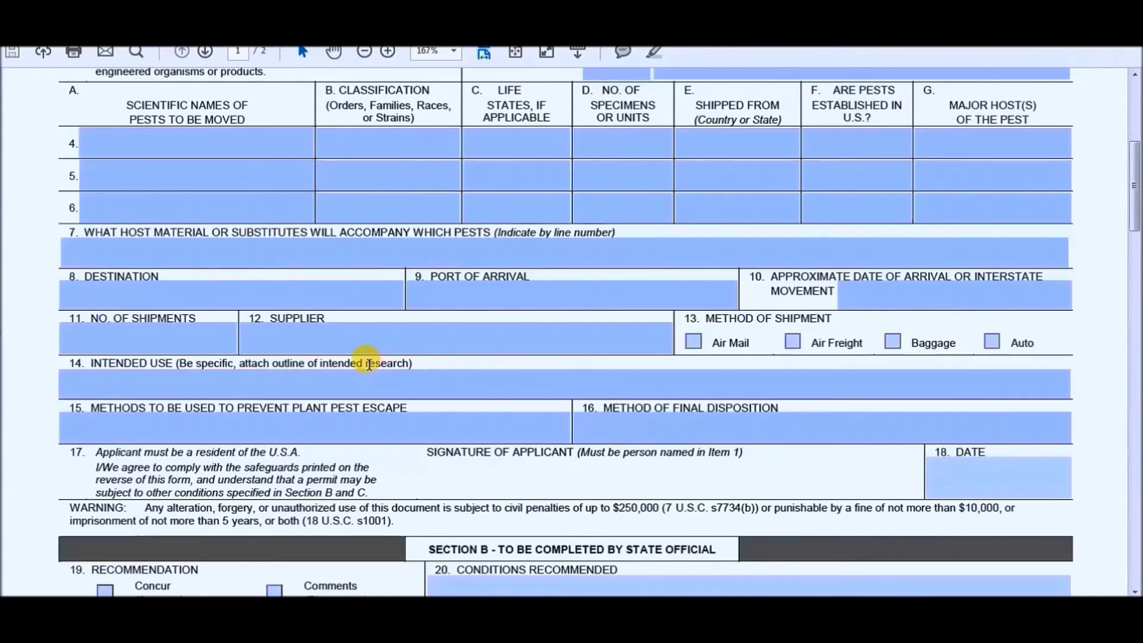
pyautogui.click(359, 374)
pyautogui.click(274, 423)
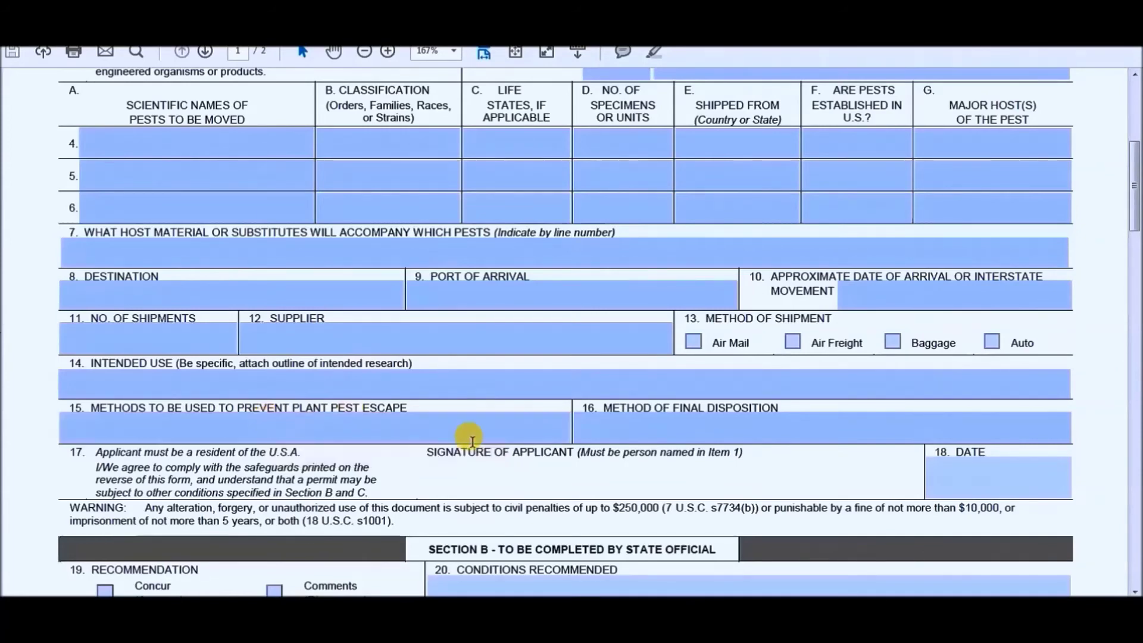
pyautogui.click(607, 420)
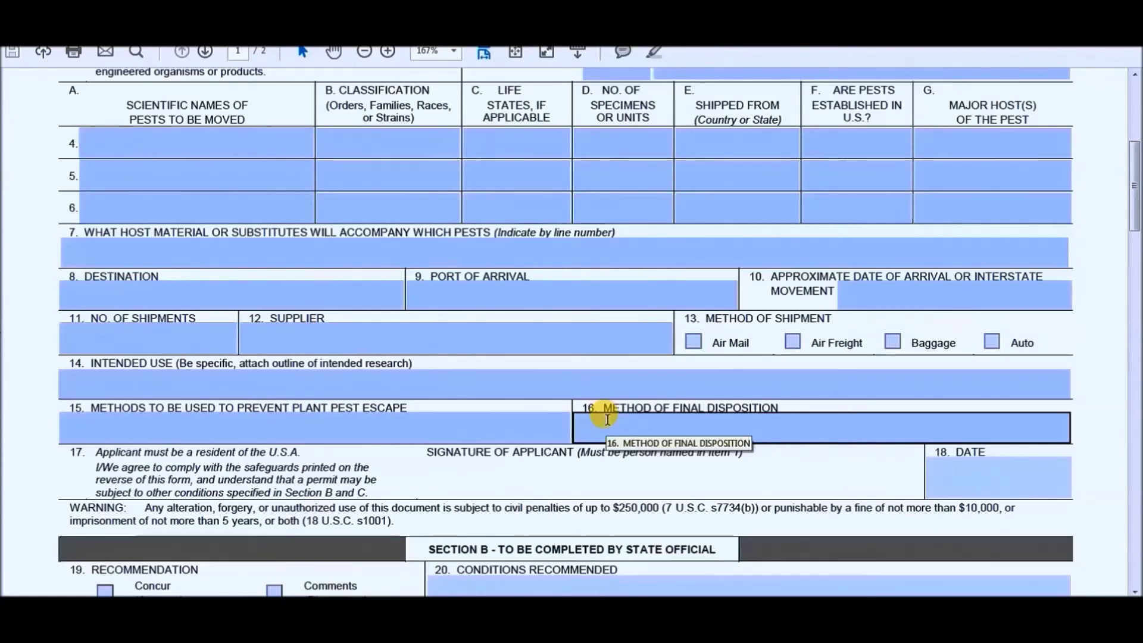
pyautogui.click(620, 501)
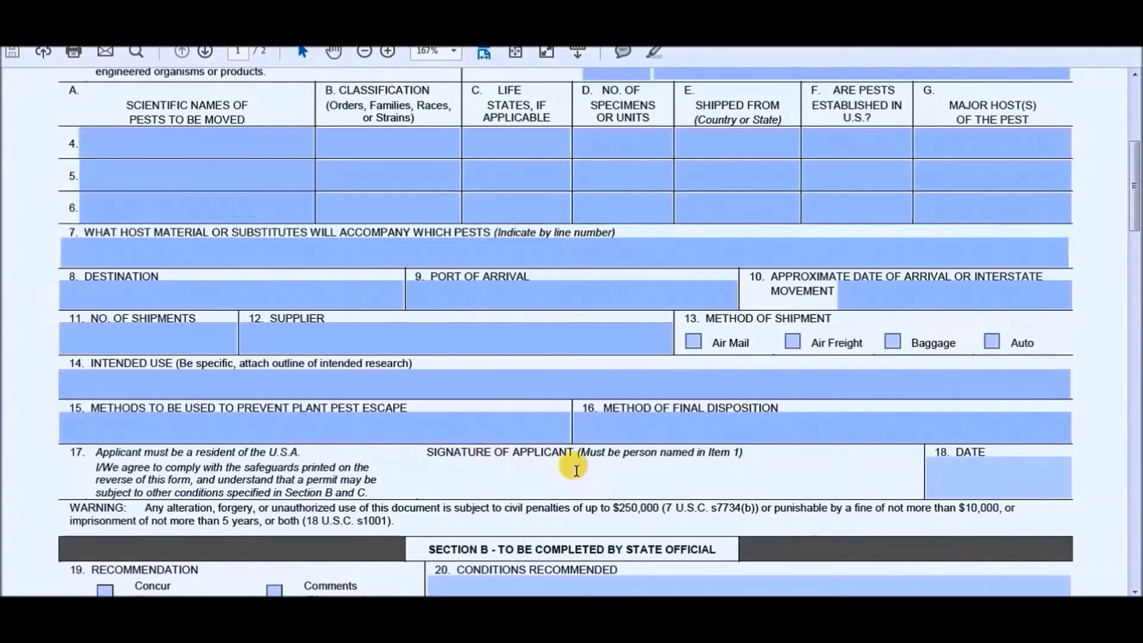
pyautogui.scroll(-2, 576, 470)
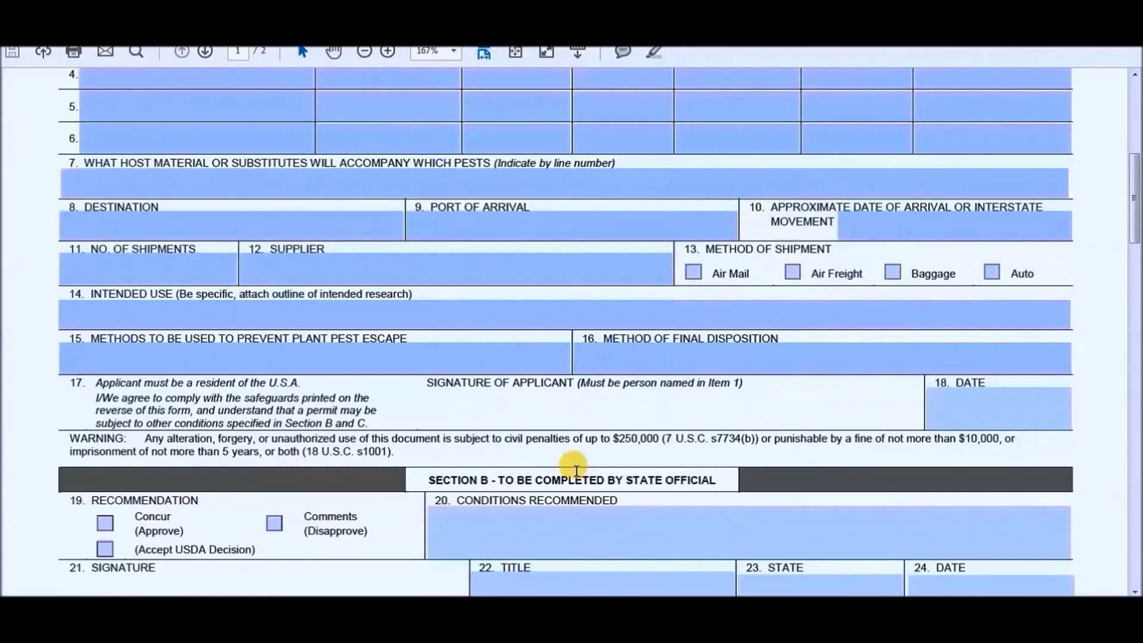
# Scroll the PDF form past Sections B and C onto page 2's Standard Safeguards
pyautogui.scroll(-3, 576, 470)
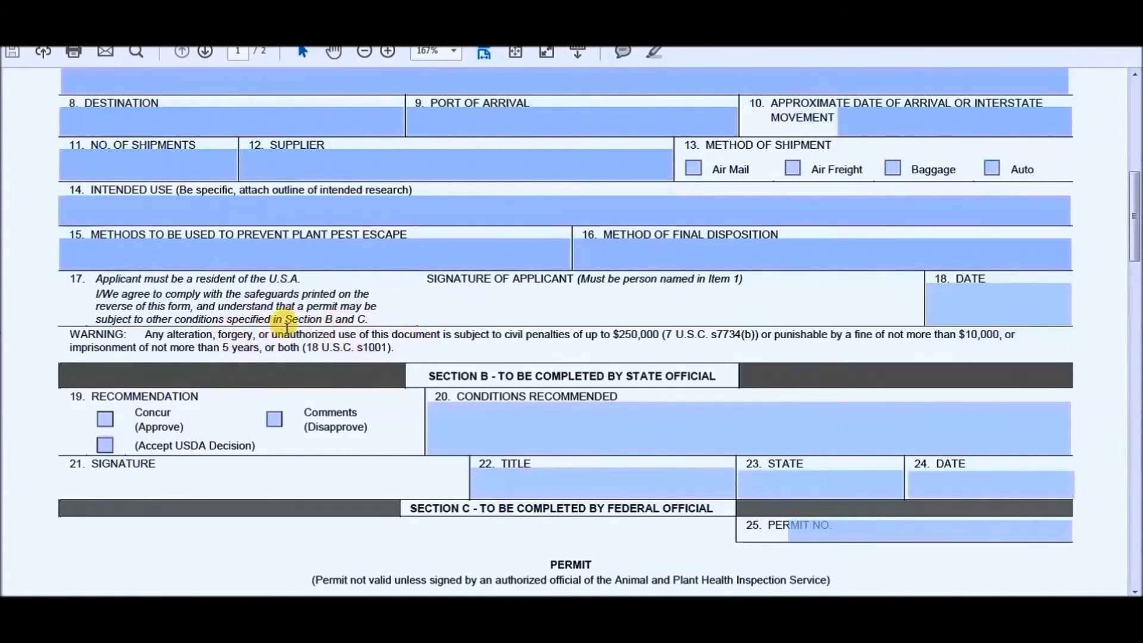
pyautogui.scroll(-2, 292, 334)
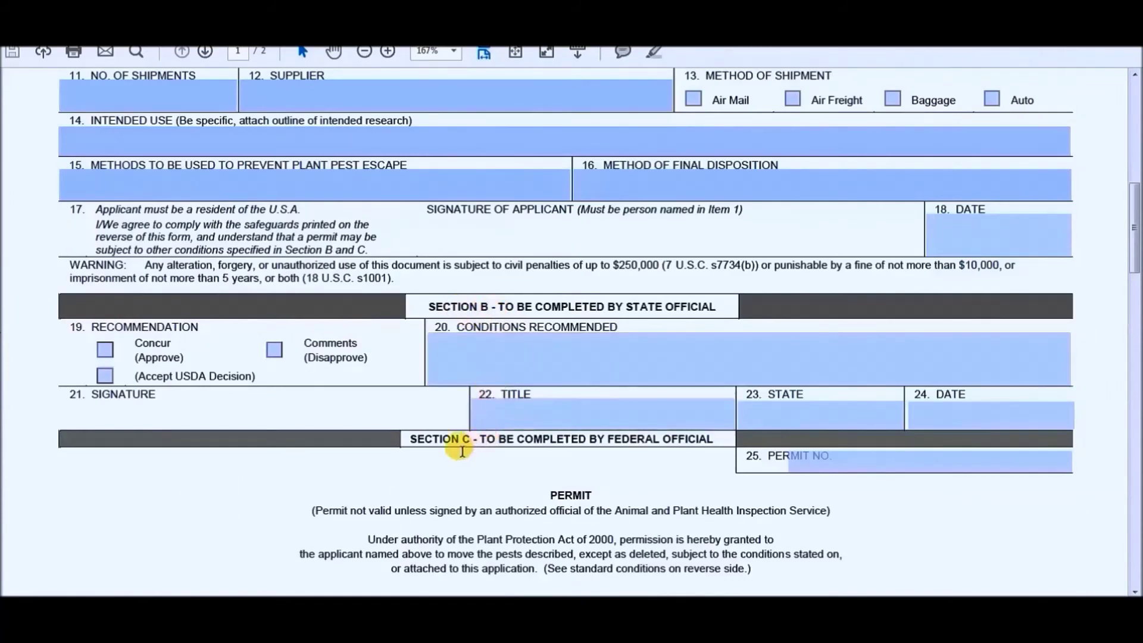
pyautogui.scroll(-1, 544, 470)
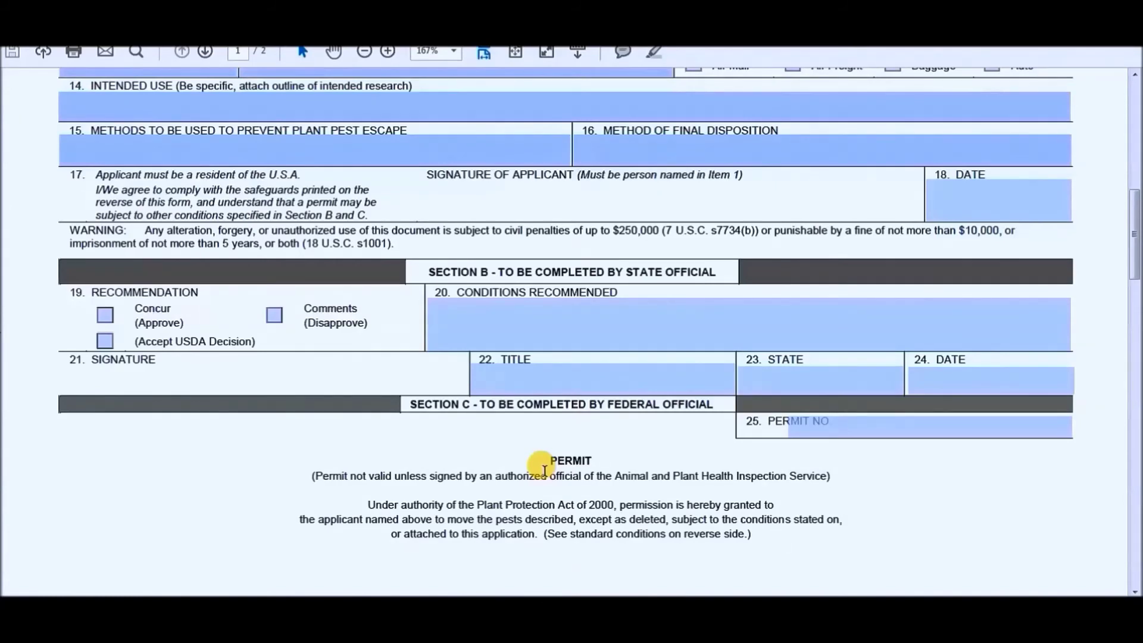
pyautogui.scroll(-2, 544, 470)
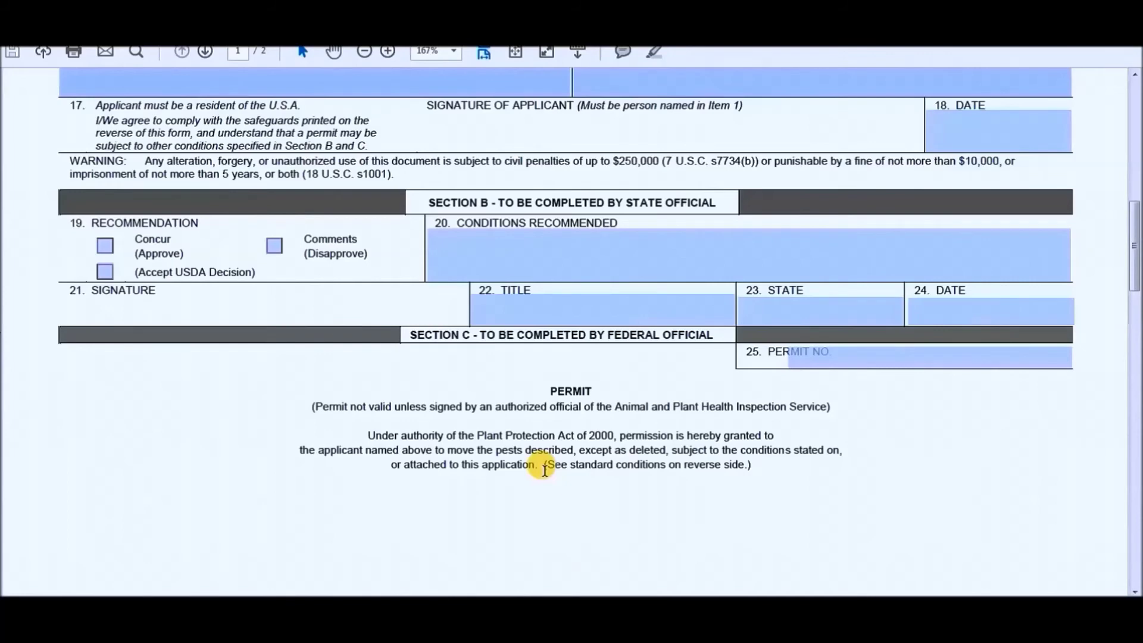
pyautogui.scroll(-9, 544, 470)
pyautogui.scroll(-3, 545, 471)
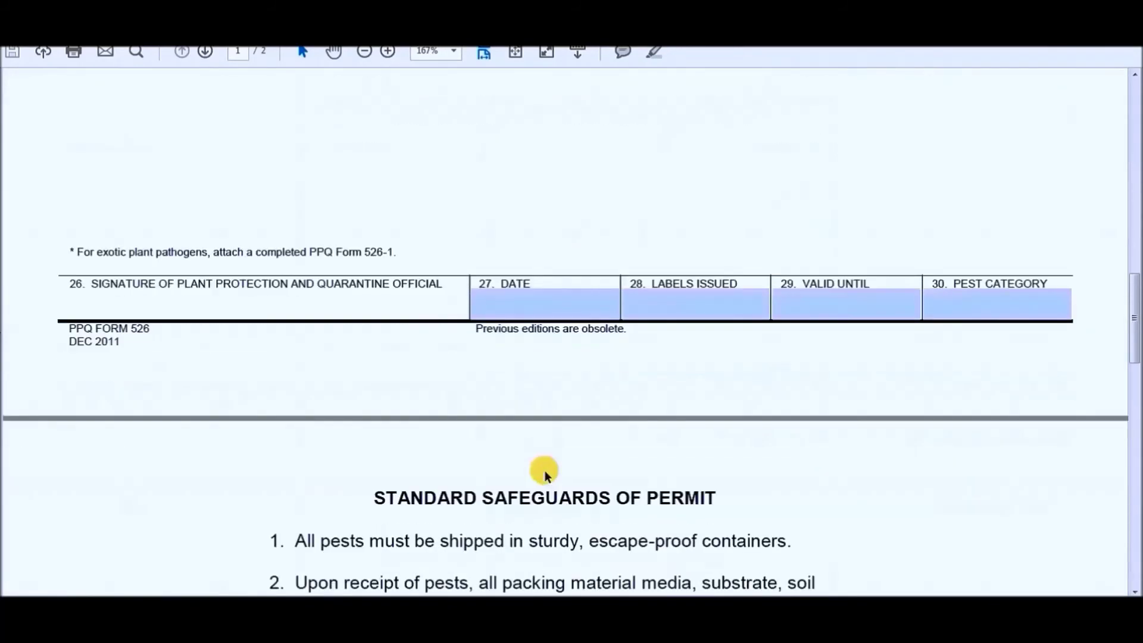
pyautogui.scroll(-4, 350, 374)
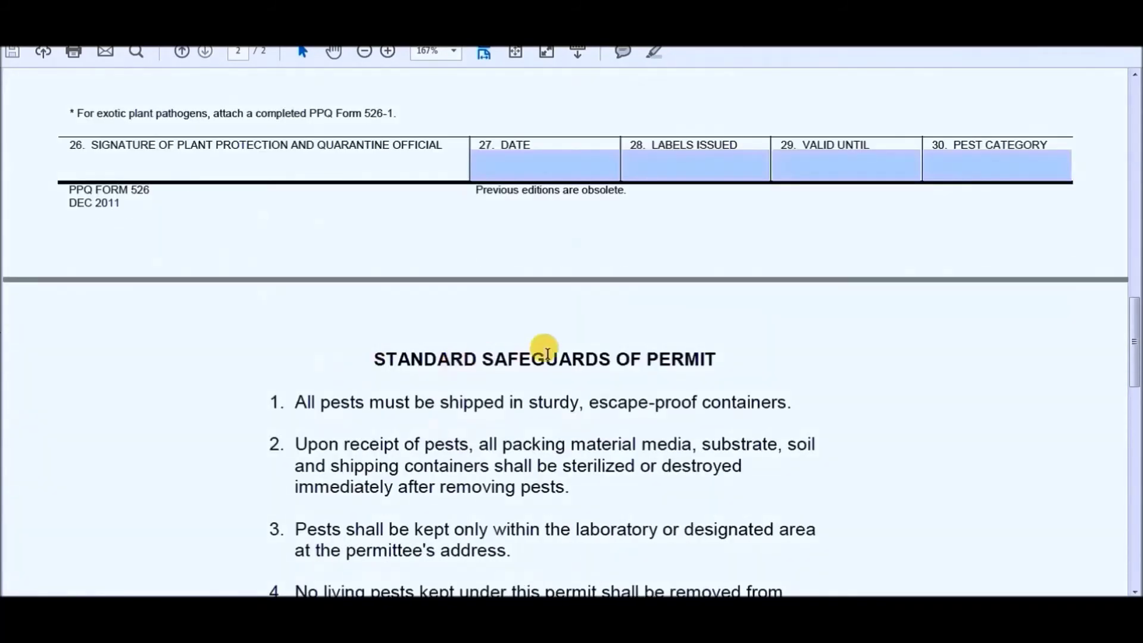
pyautogui.scroll(-1, 312, 269)
pyautogui.scroll(-2, 312, 269)
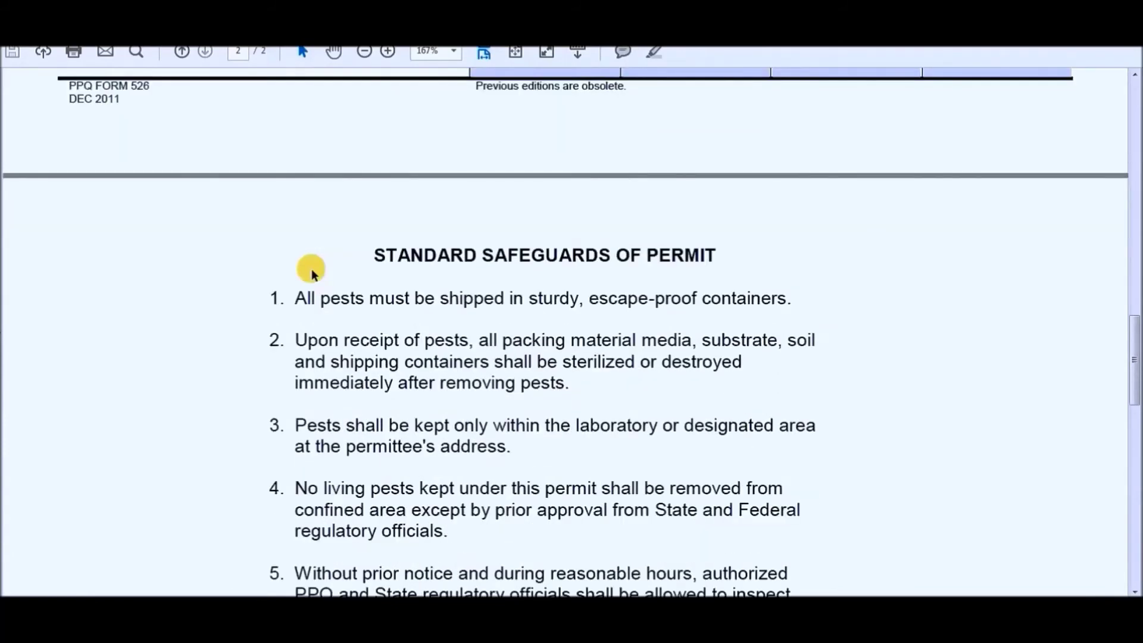
pyautogui.scroll(-2, 312, 269)
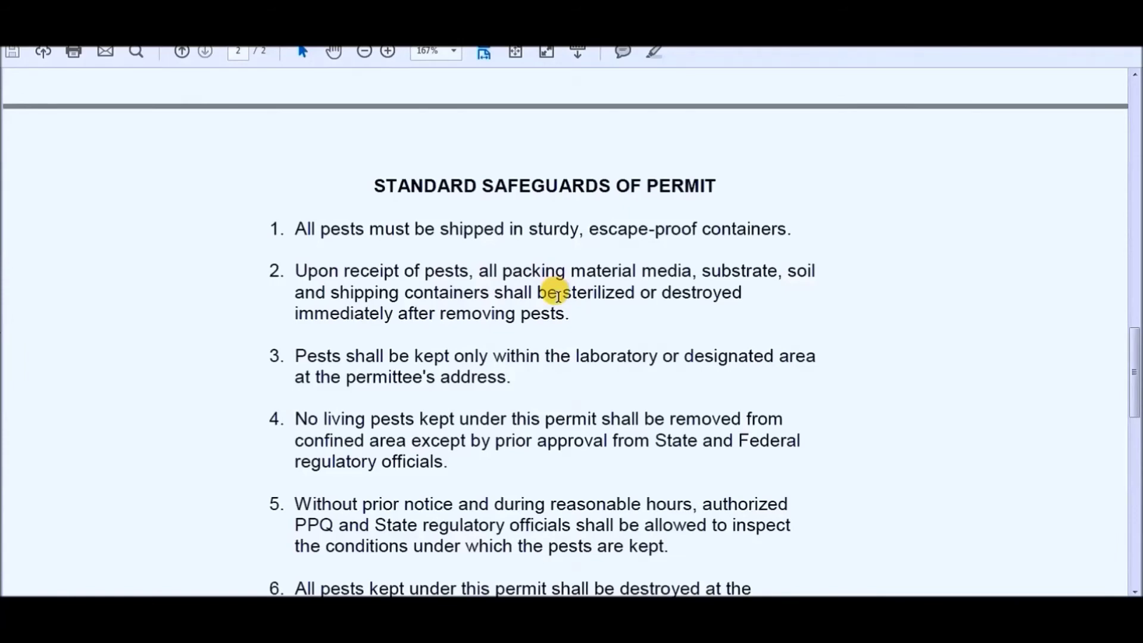
pyautogui.scroll(-2, 557, 295)
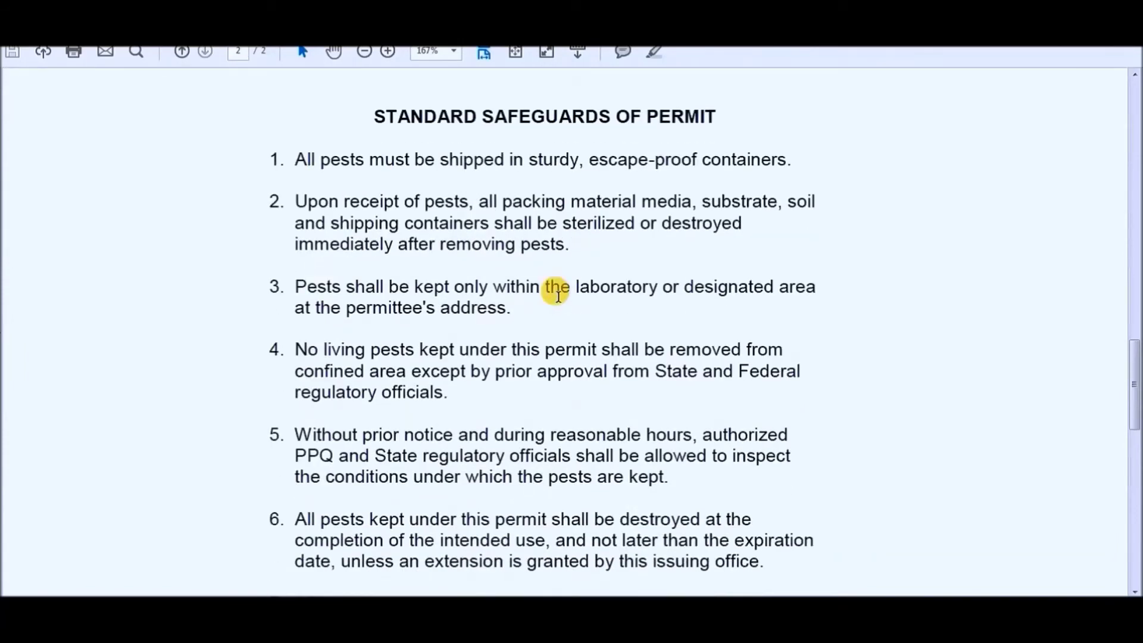
pyautogui.scroll(-1, 557, 294)
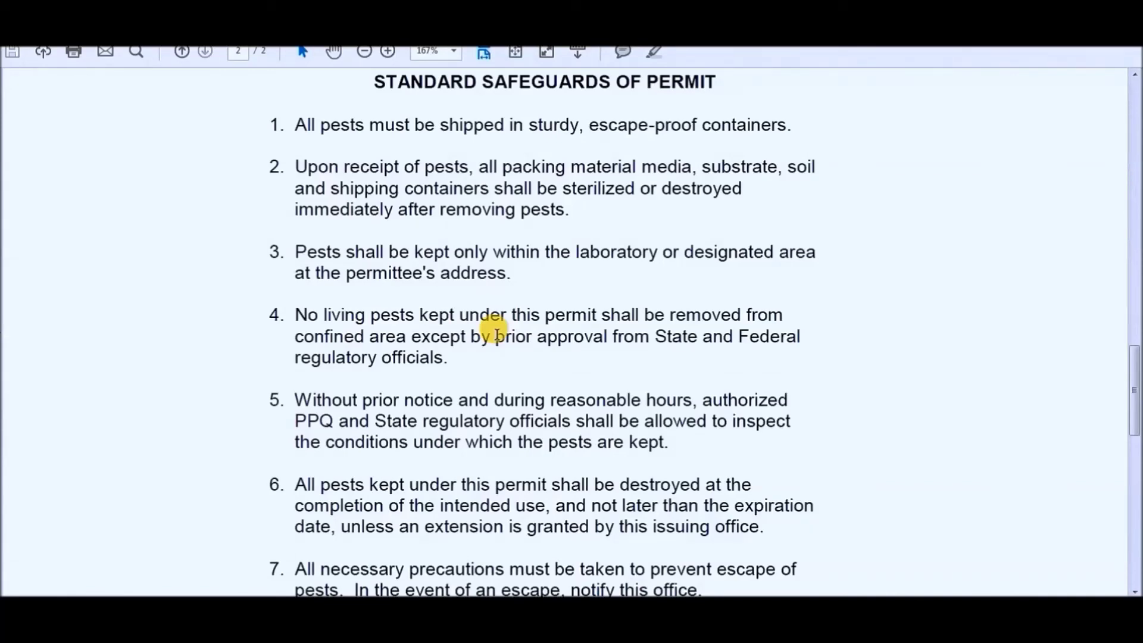
pyautogui.scroll(-1, 485, 341)
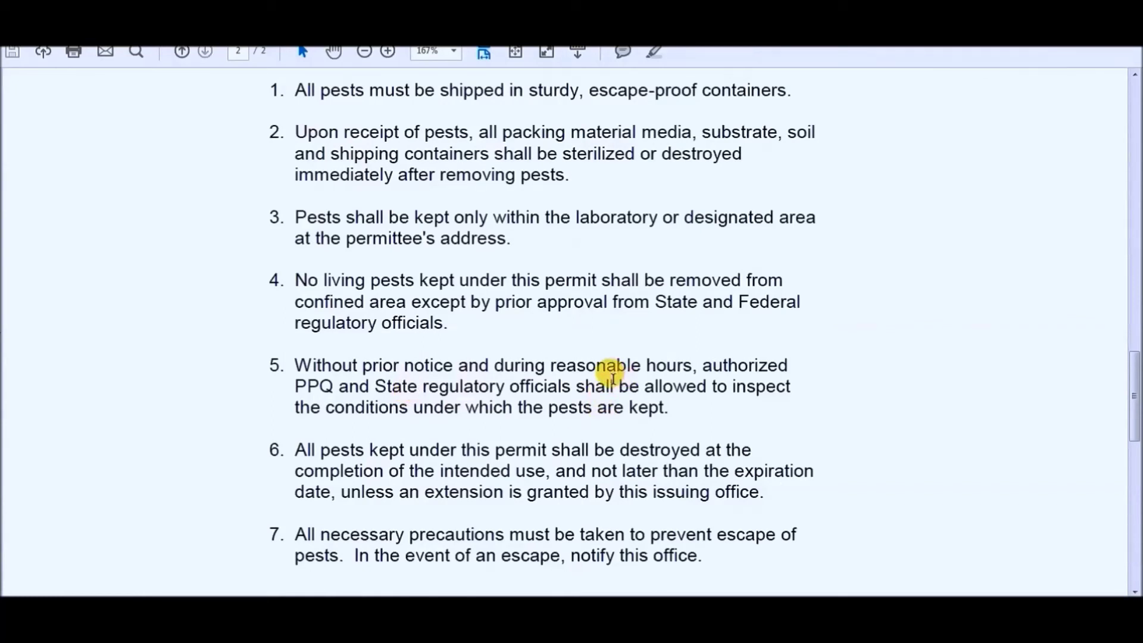
pyautogui.scroll(-1, 613, 378)
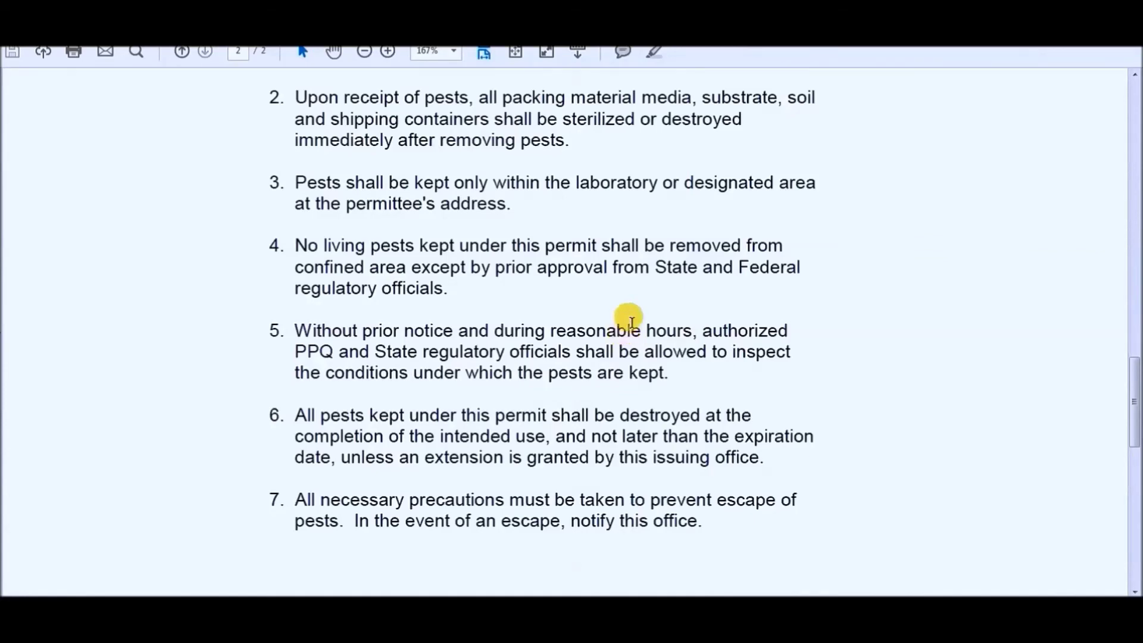
pyautogui.scroll(-4, 628, 318)
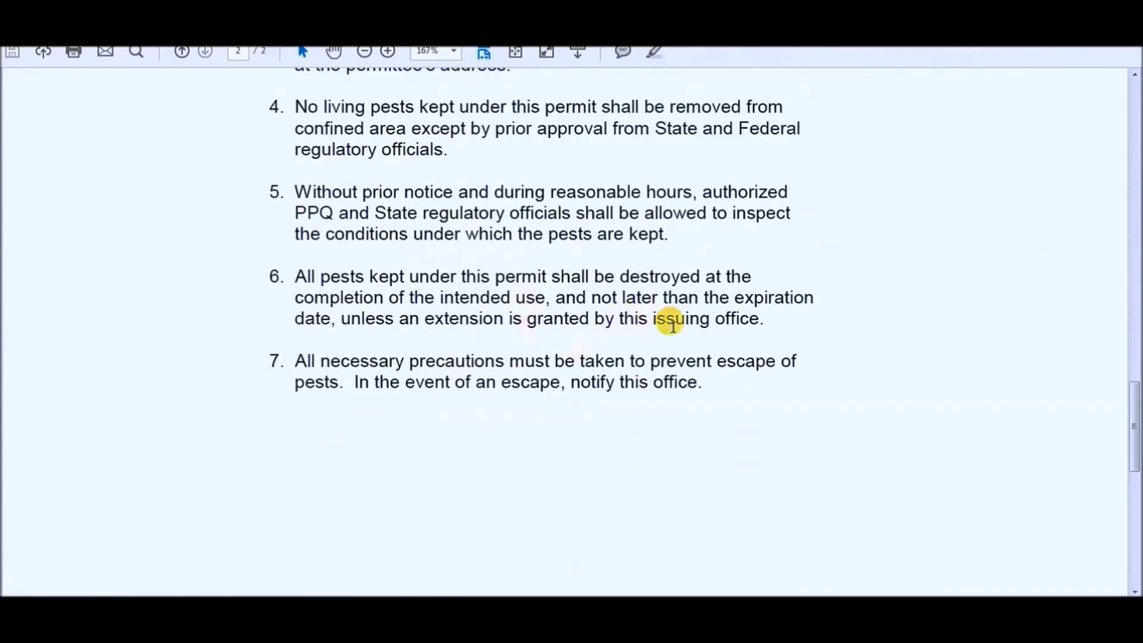